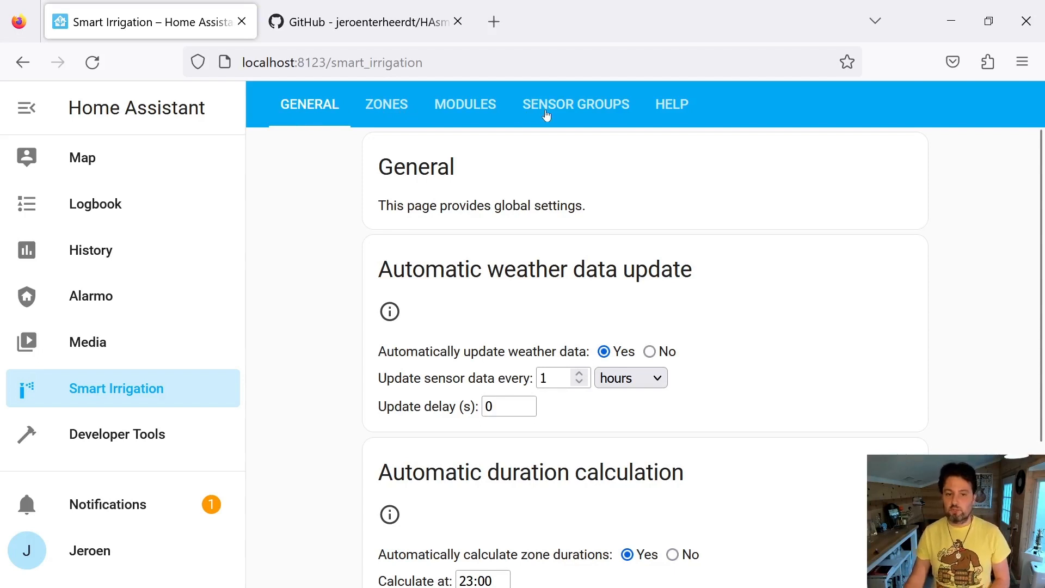
# Review the global settings for automatic weather data update, duration calculation and weather data pruning
pyautogui.scroll(-2, 363, 233)
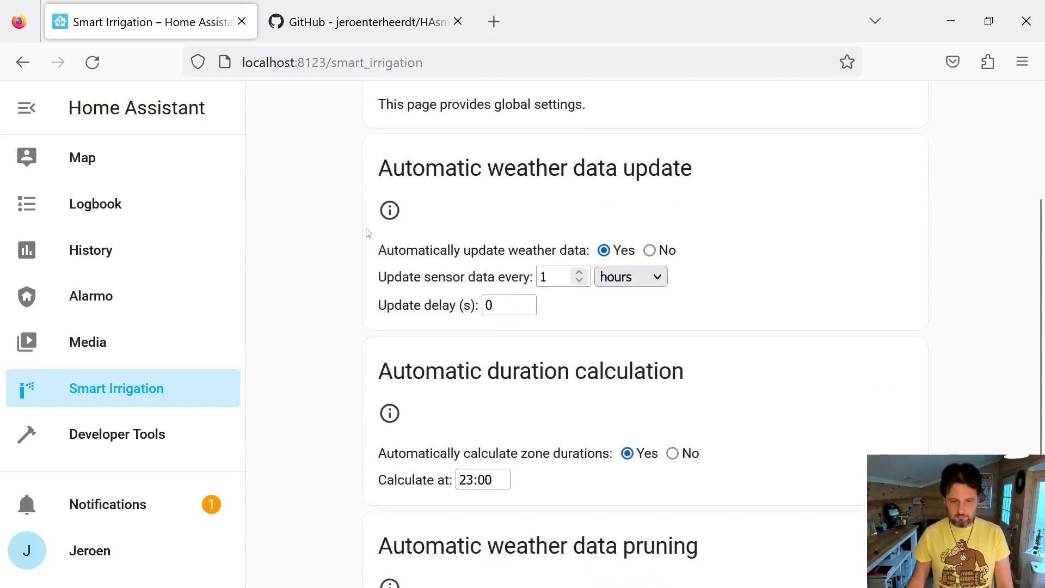
pyautogui.scroll(2, 365, 232)
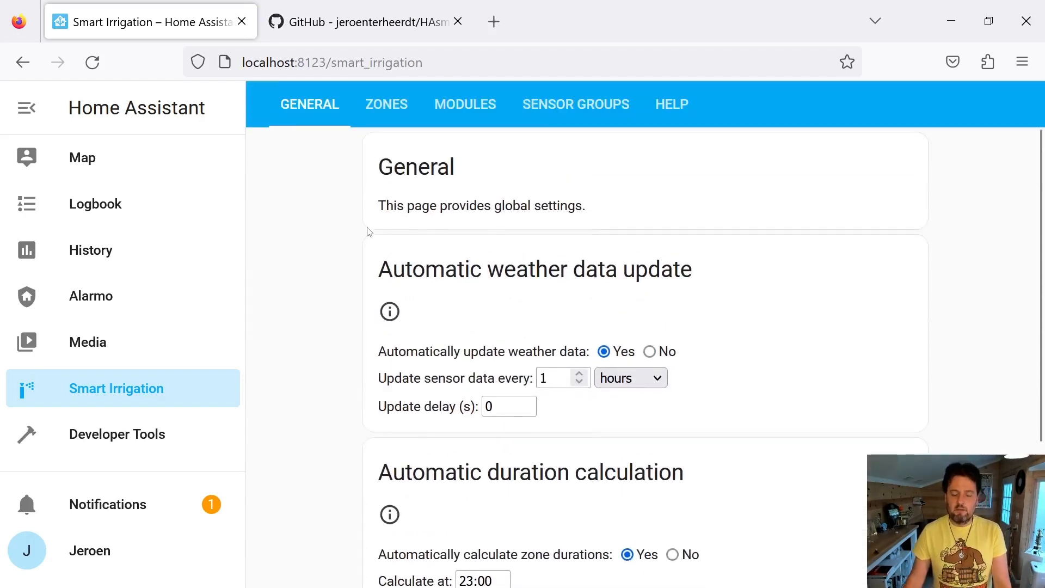
pyautogui.scroll(-2, 371, 227)
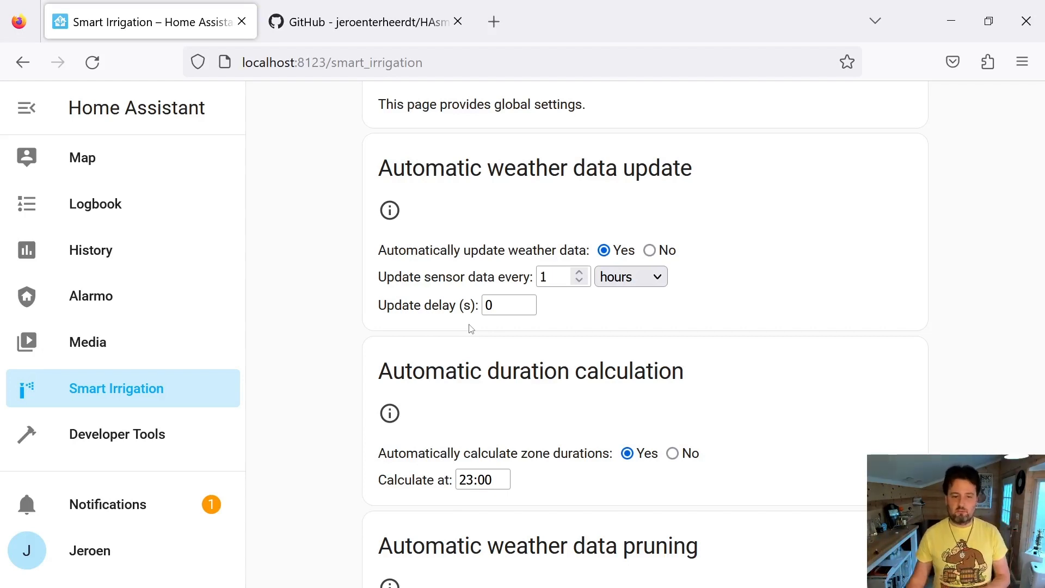
pyautogui.scroll(-2, 475, 311)
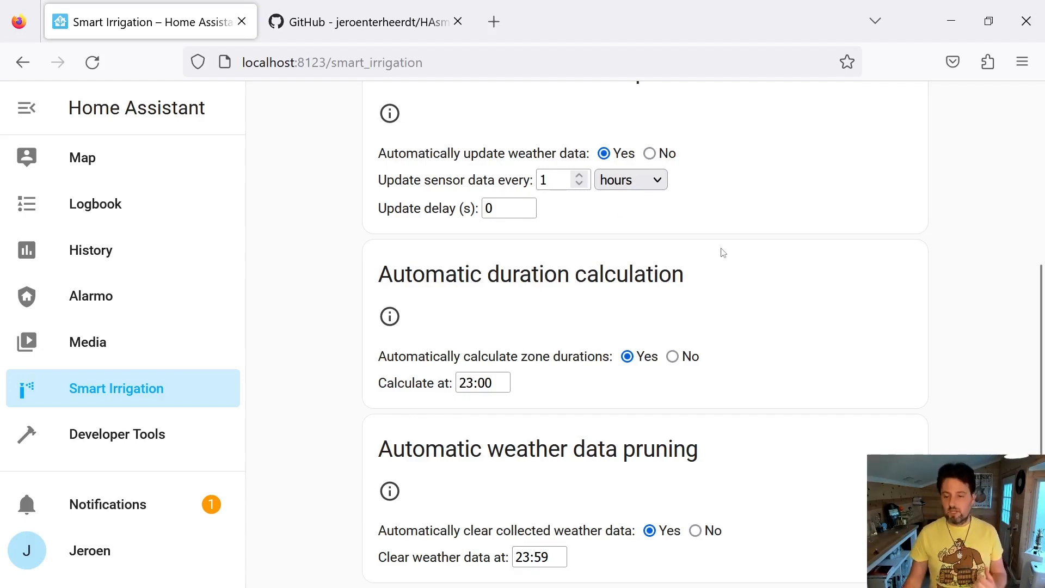
pyautogui.scroll(2, 723, 252)
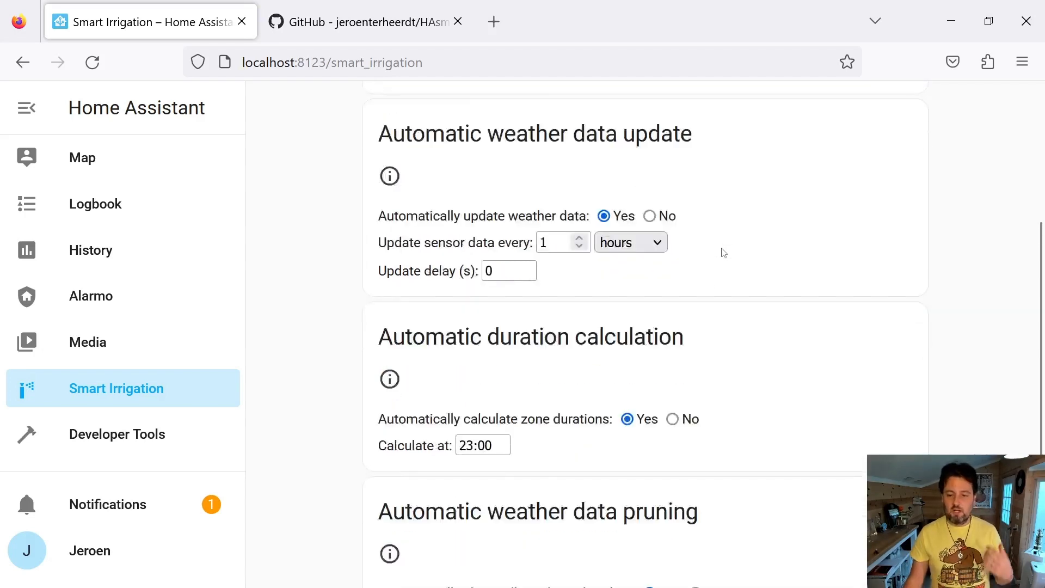
pyautogui.scroll(-2, 723, 255)
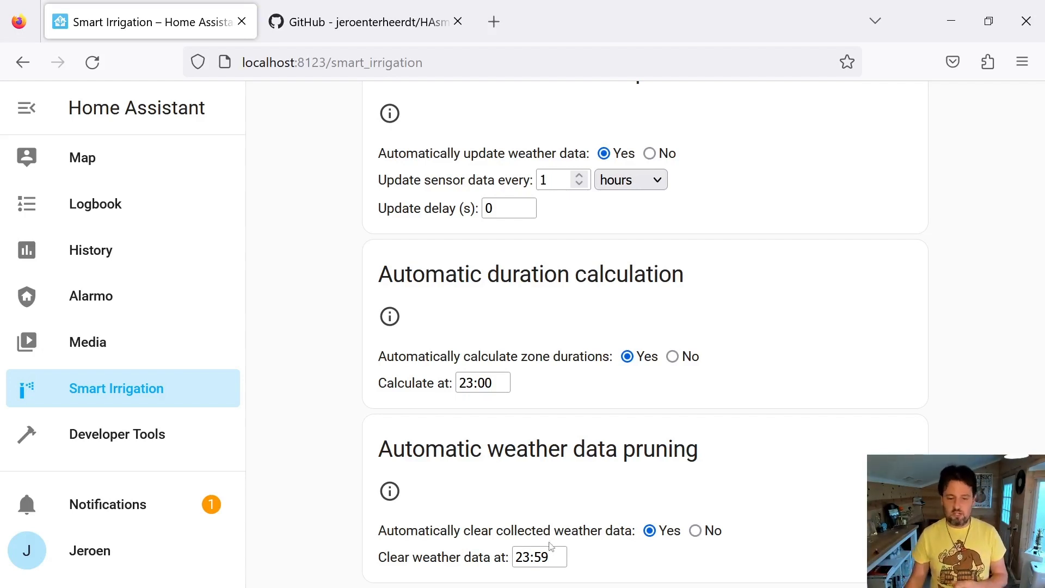
pyautogui.scroll(5, 534, 488)
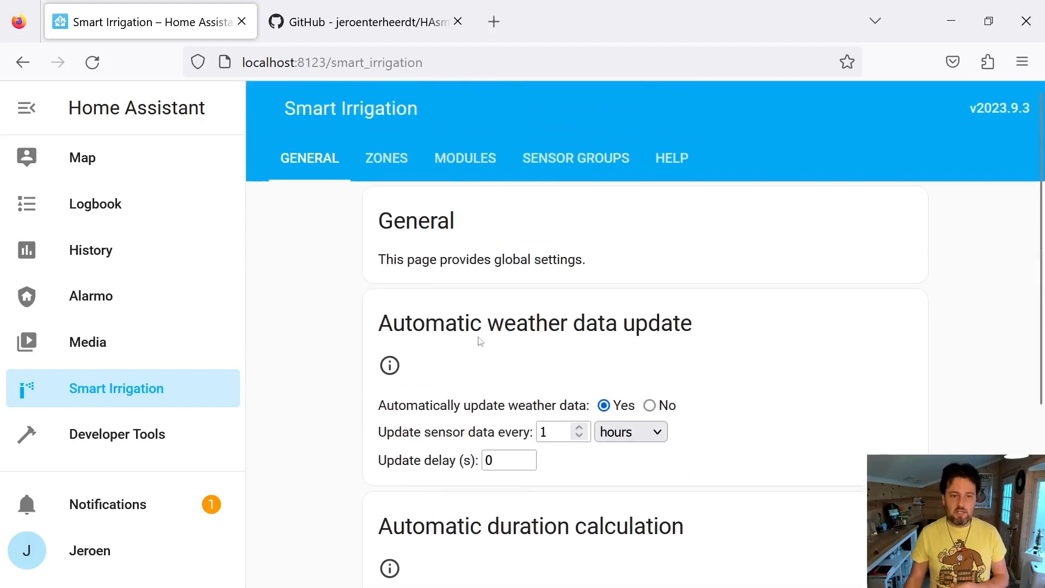
# Add an irrigation zone named My Zone with a size of 100 m² and a throughput of 10 l/minute
pyautogui.click(367, 157)
pyautogui.scroll(-1, 561, 379)
pyautogui.scroll(-3, 561, 378)
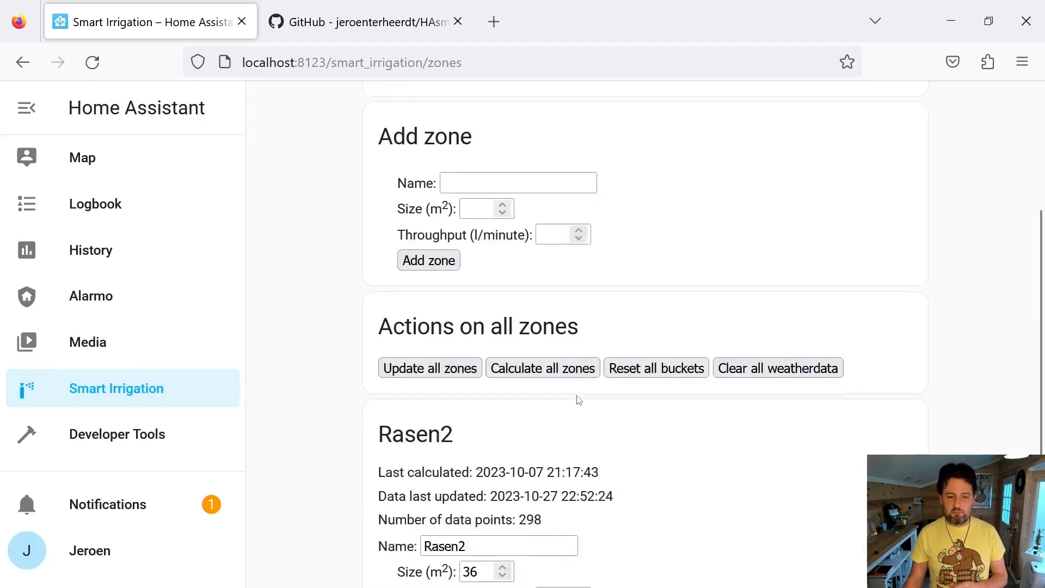
pyautogui.scroll(4, 544, 391)
pyautogui.click(526, 384)
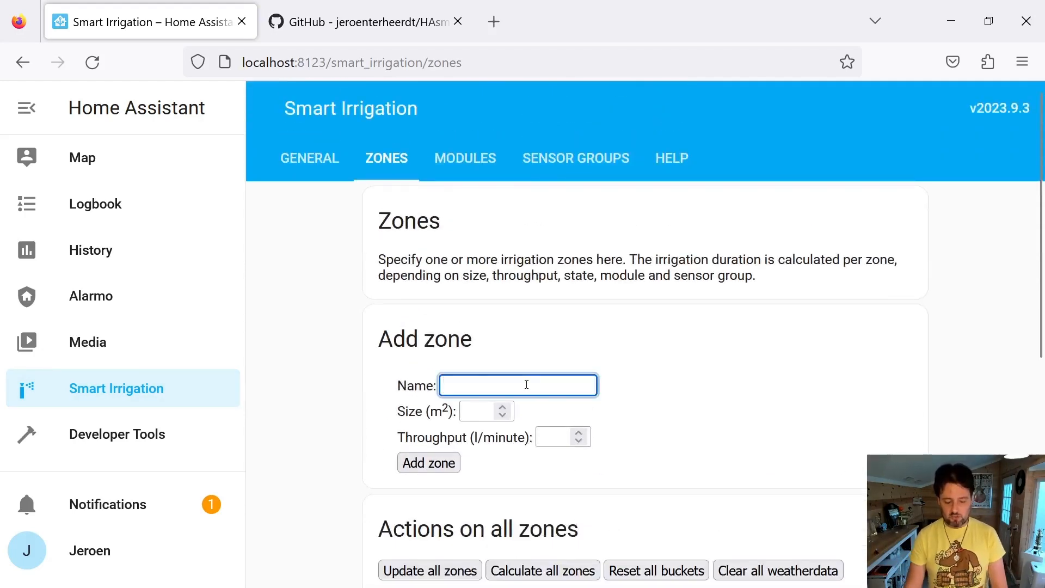
pyautogui.write('My Zone')
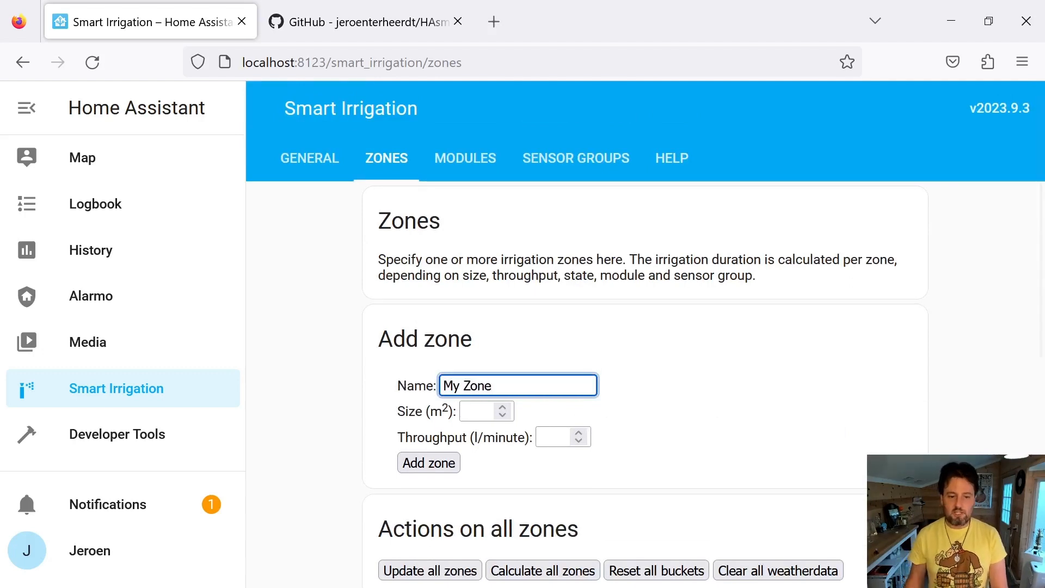
pyautogui.click(481, 414)
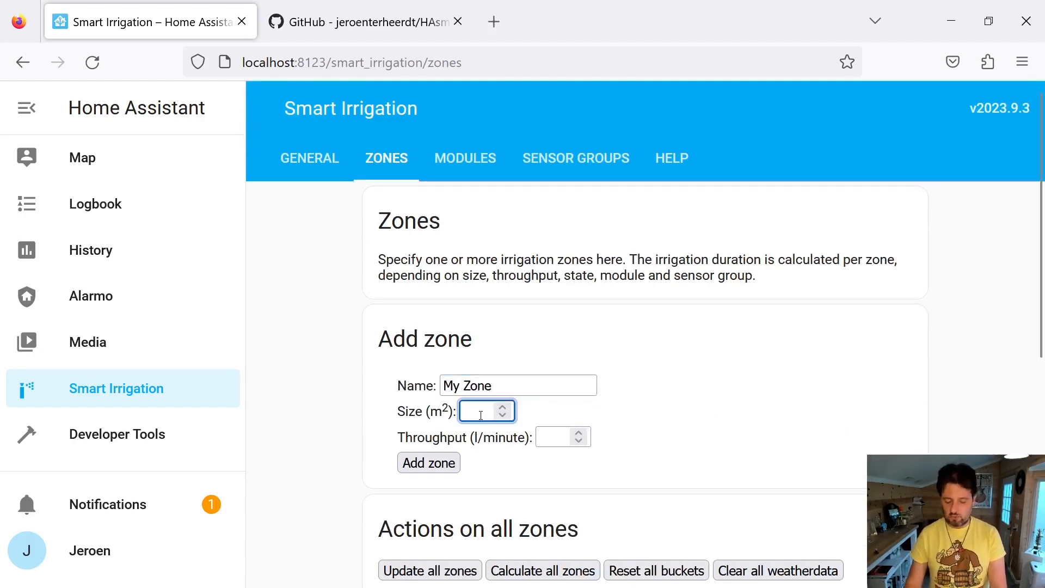
pyautogui.write('100')
pyautogui.click(556, 430)
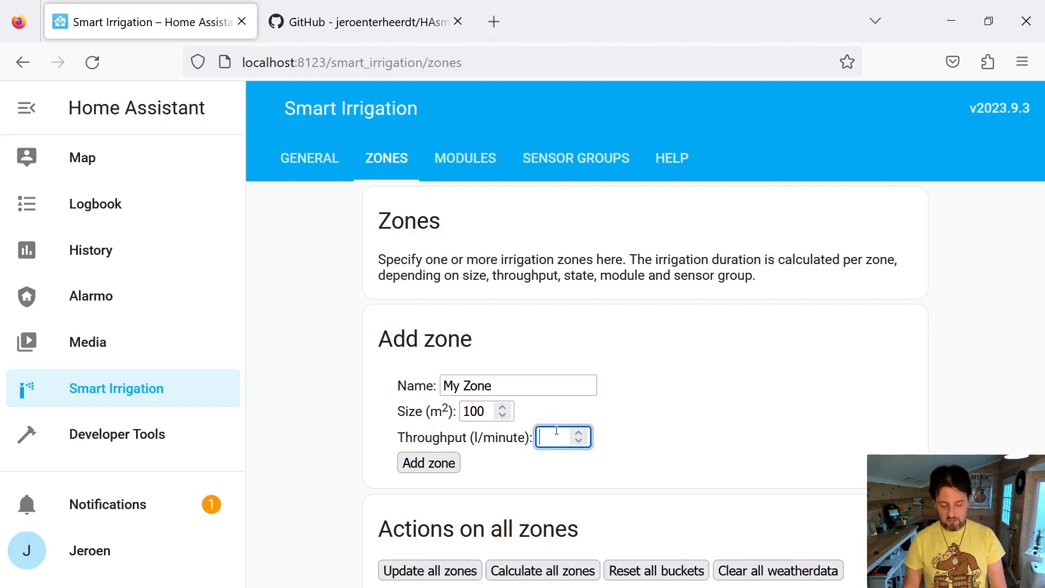
pyautogui.write('10')
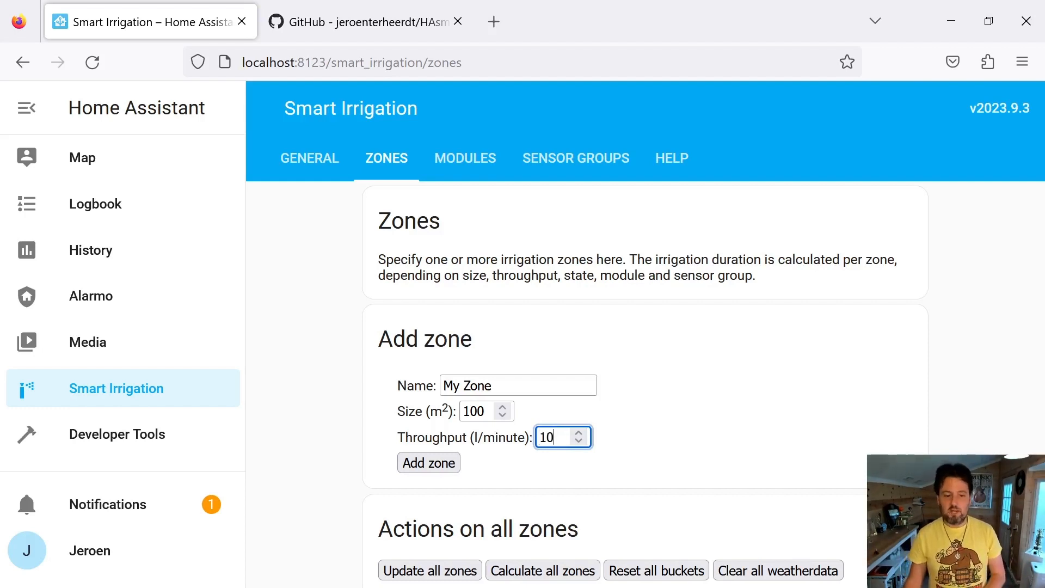
pyautogui.click(429, 462)
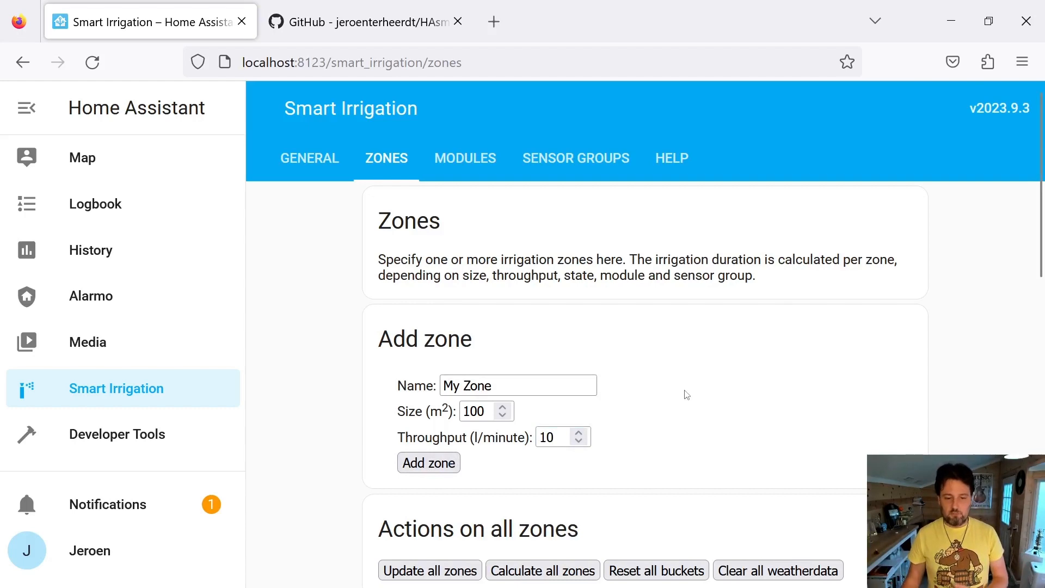
# Examine My Zone's last calculated and last updated entries and the available choices for its state, module and sensor group
pyautogui.scroll(-10, 686, 395)
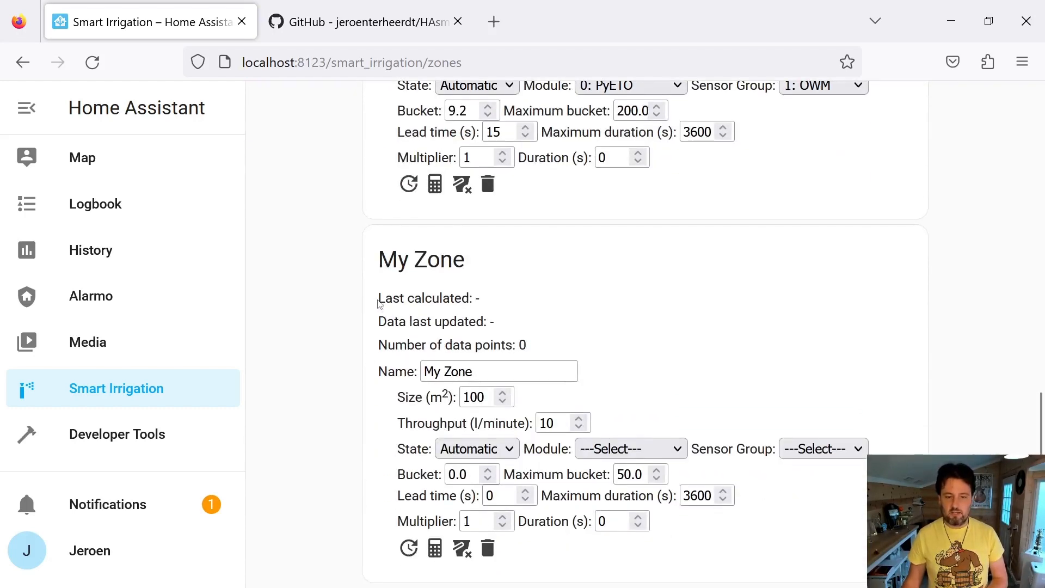
pyautogui.moveTo(379, 303); pyautogui.dragTo(495, 298)
pyautogui.click(402, 333)
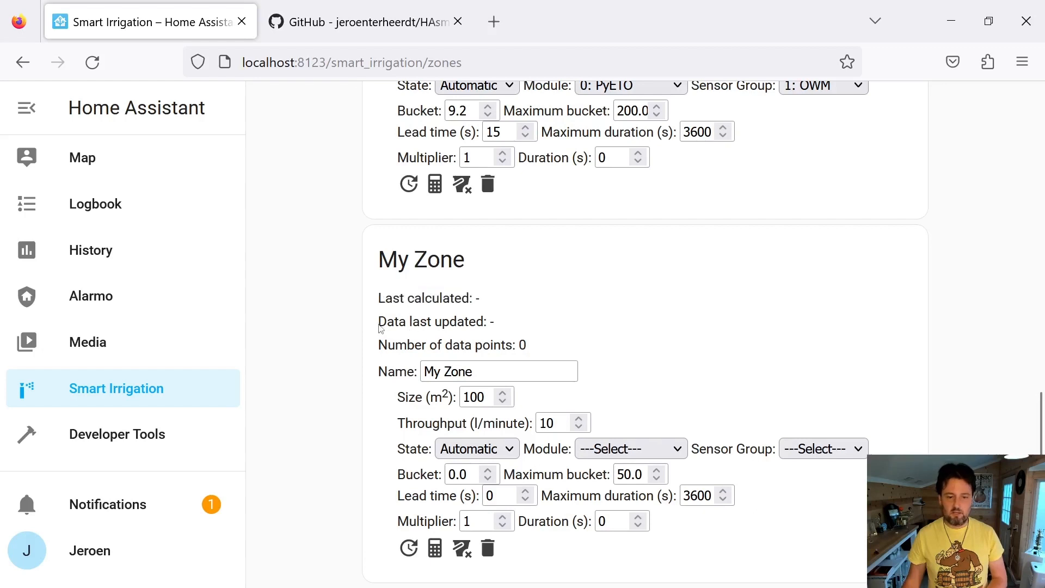
pyautogui.moveTo(379, 328); pyautogui.dragTo(516, 321)
pyautogui.click(515, 323)
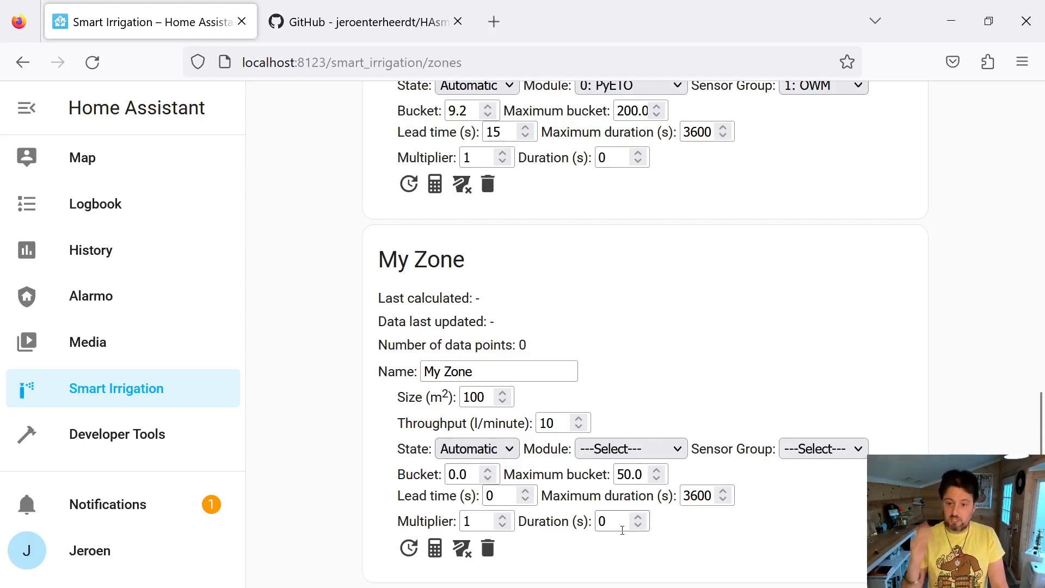
pyautogui.click(477, 449)
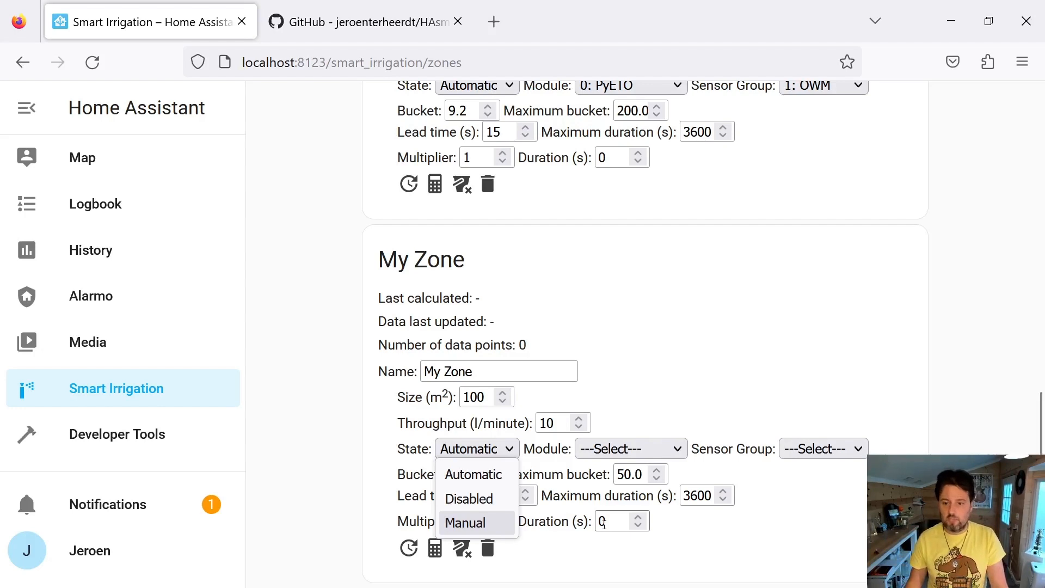
pyautogui.click(737, 376)
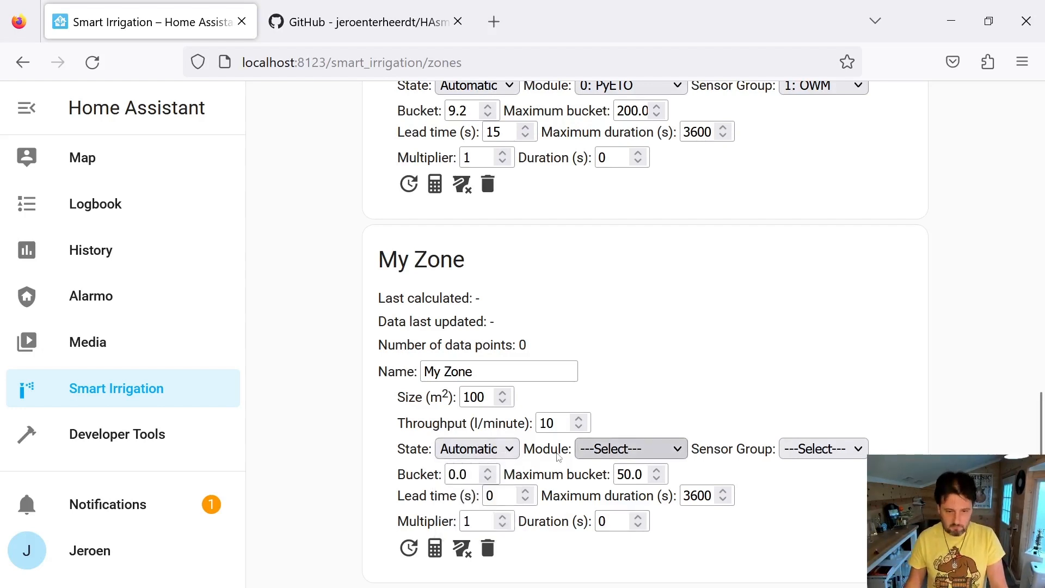
pyautogui.click(629, 455)
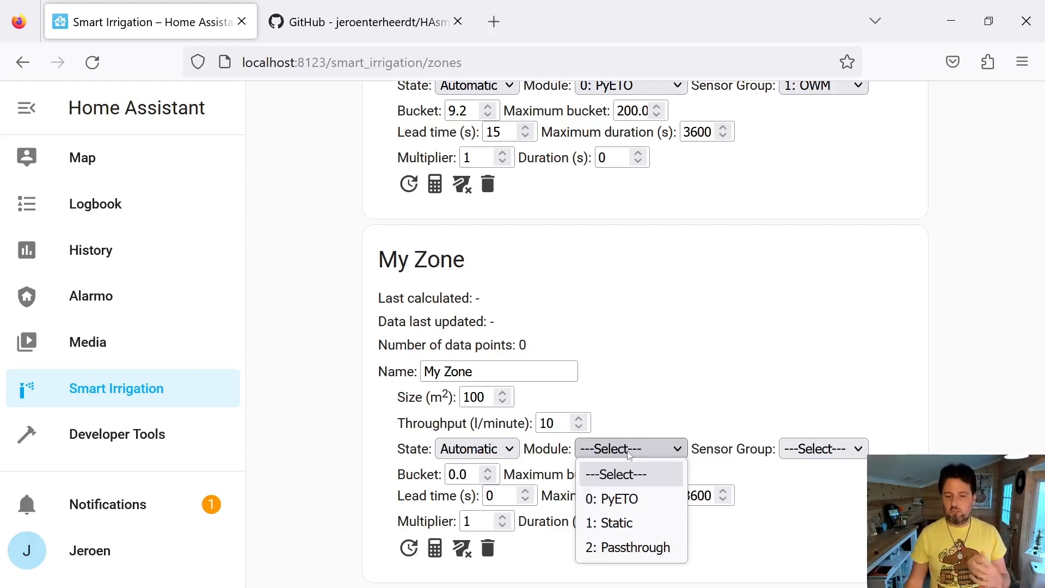
pyautogui.click(746, 365)
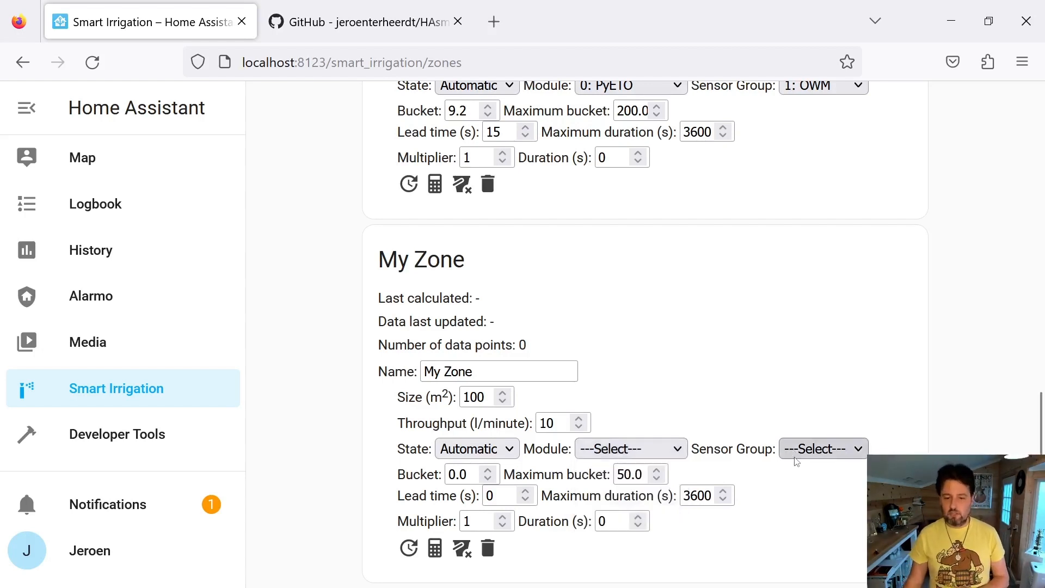
pyautogui.click(797, 458)
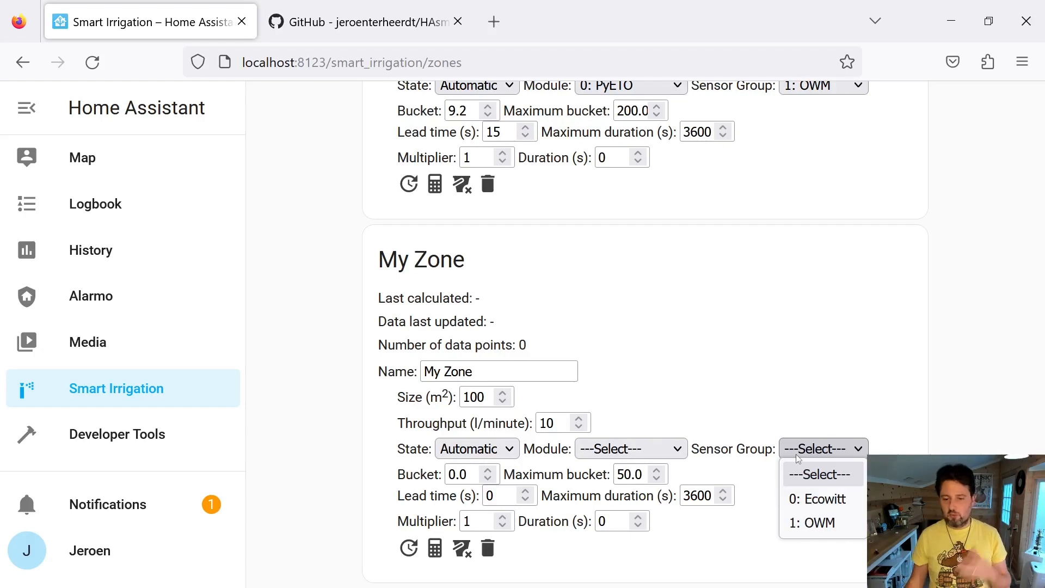
pyautogui.click(800, 301)
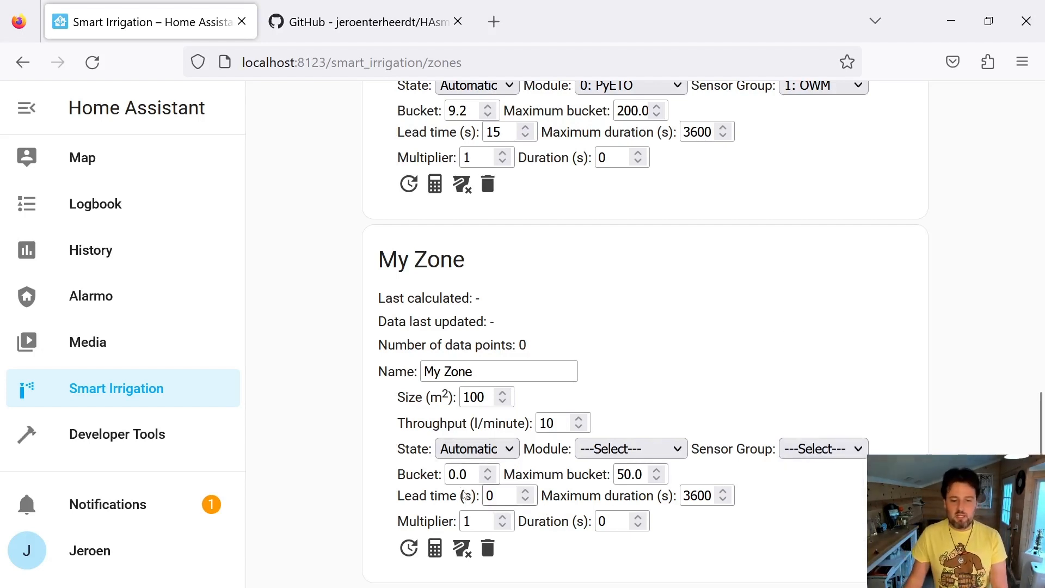
# Inspect My Zone's bucket, maximum duration, multiplier, duration and state fields without changing them
pyautogui.click(409, 479)
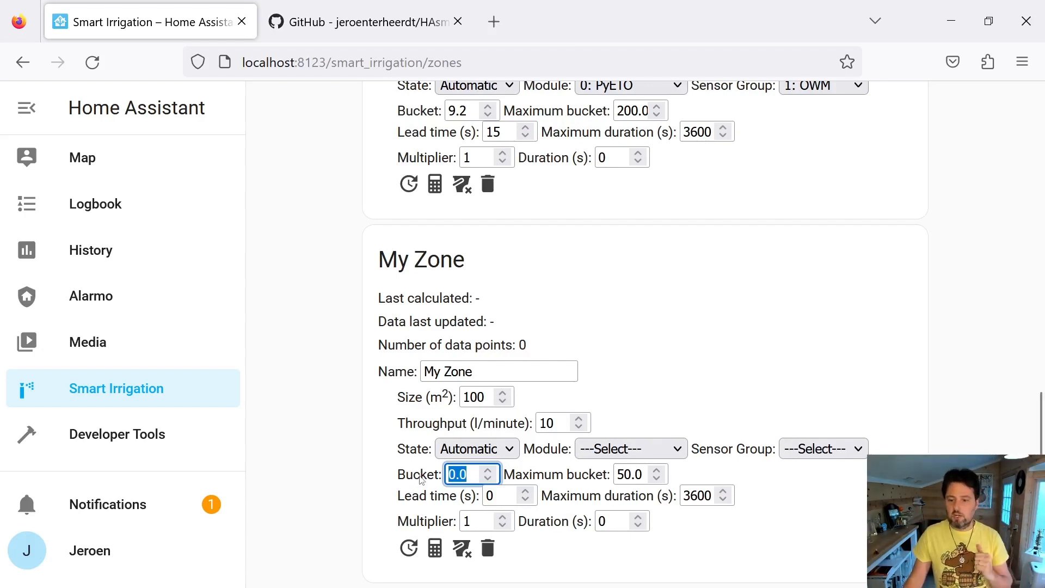
pyautogui.click(613, 522)
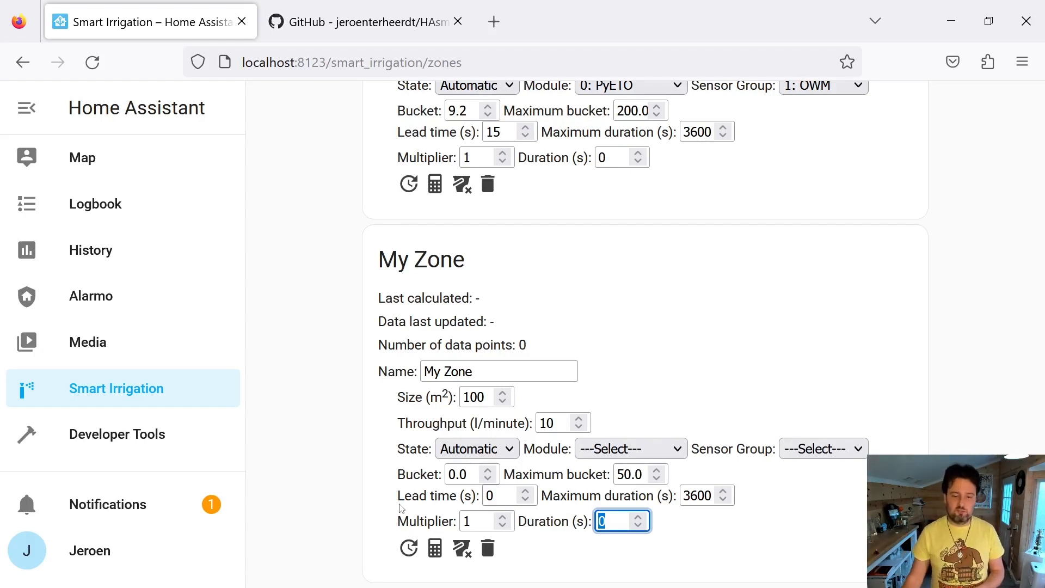
pyautogui.click(656, 499)
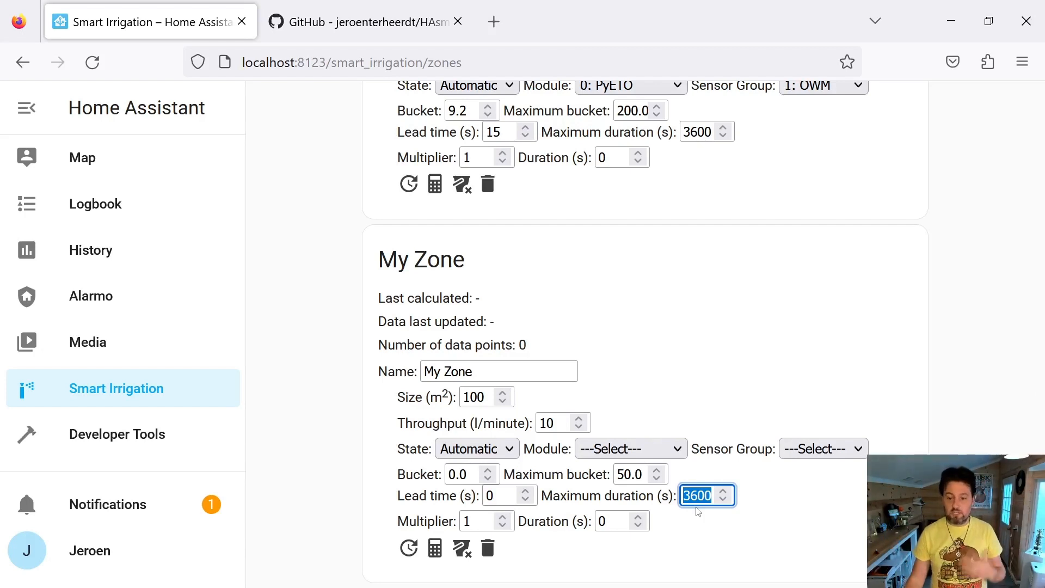
pyautogui.click(476, 522)
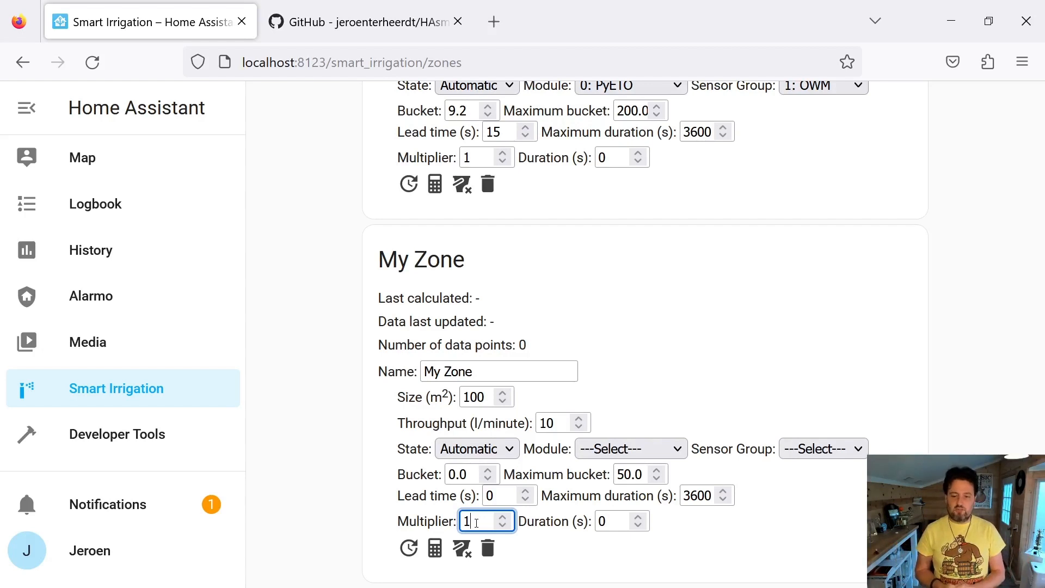
pyautogui.click(609, 522)
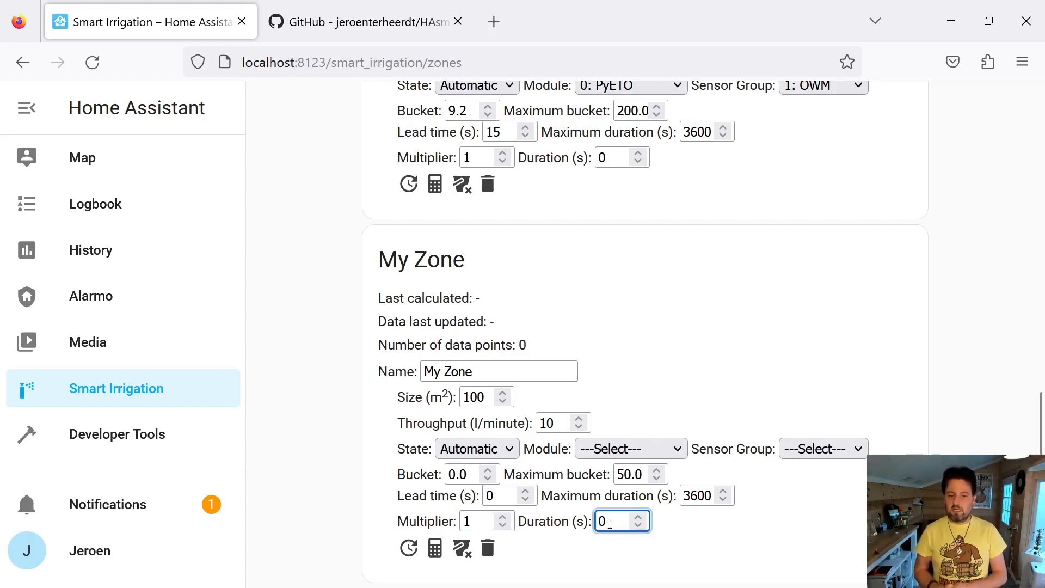
pyautogui.click(497, 448)
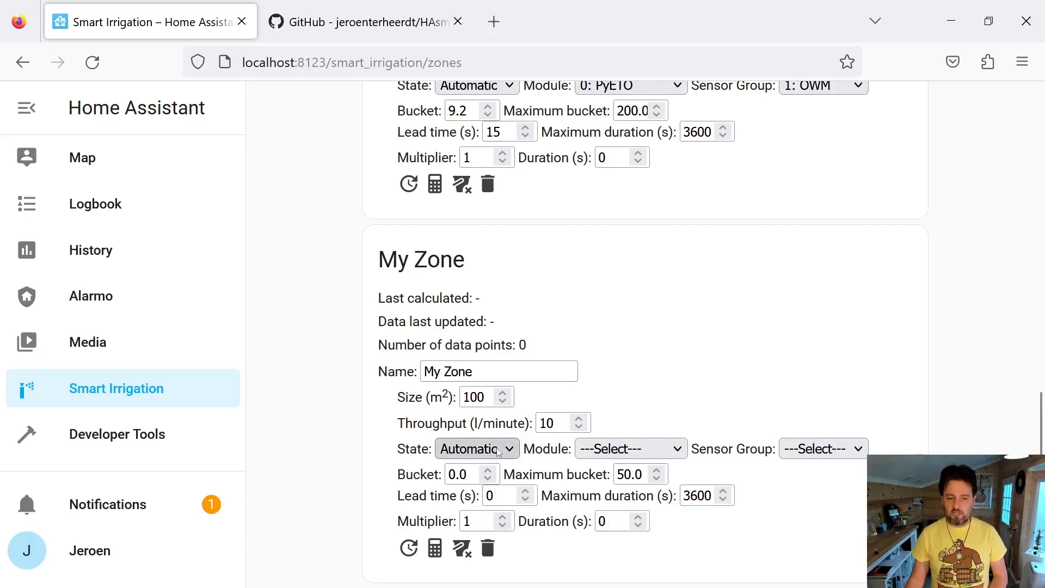
pyautogui.click(496, 449)
pyautogui.click(586, 529)
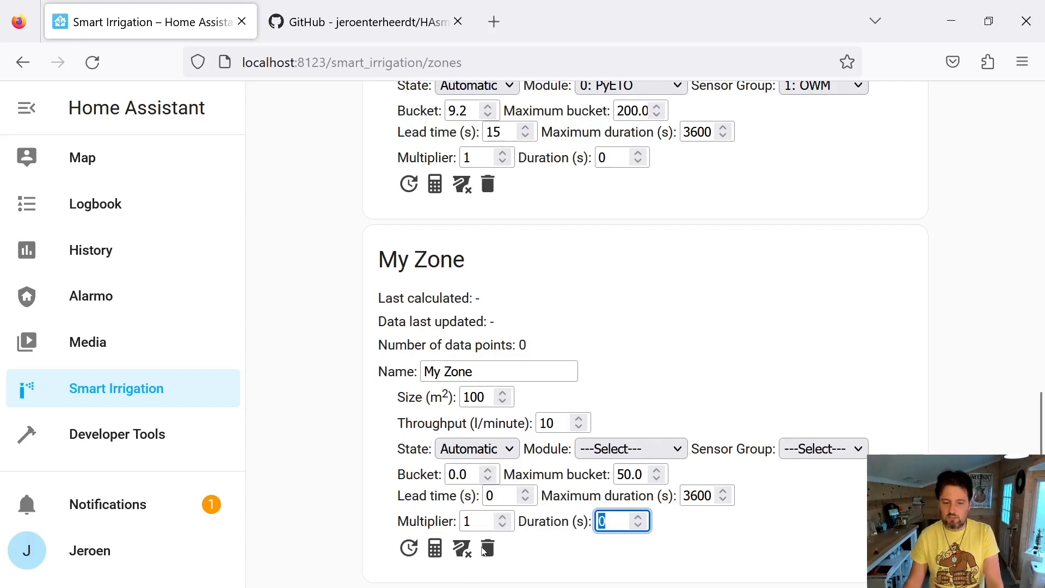
# Check the Rasen2 zone's number of data points, data last updated time and last calculated time
pyautogui.scroll(3, 616, 318)
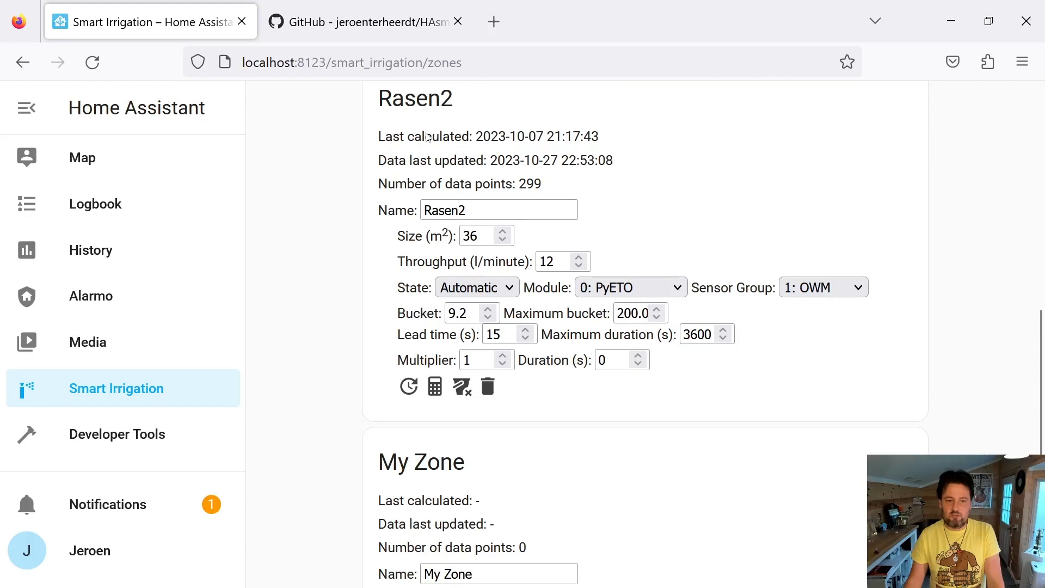
pyautogui.scroll(2, 420, 181)
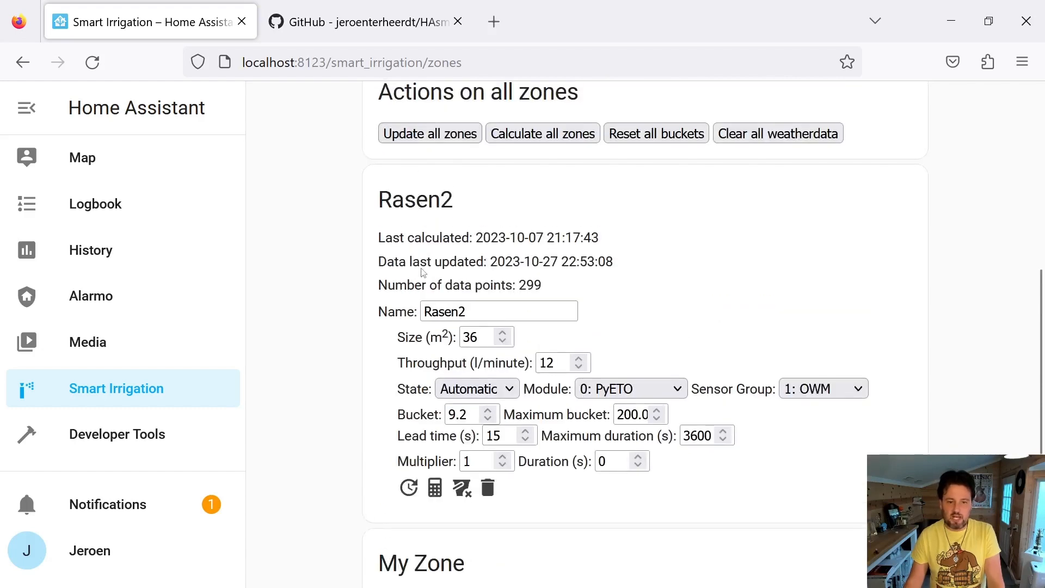
pyautogui.doubleClick(527, 287)
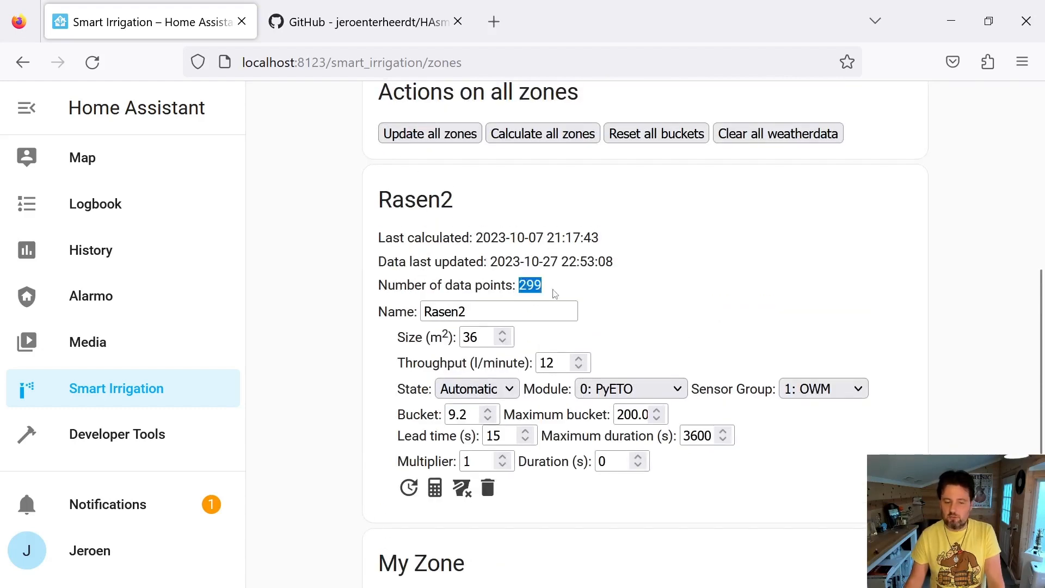
pyautogui.click(525, 288)
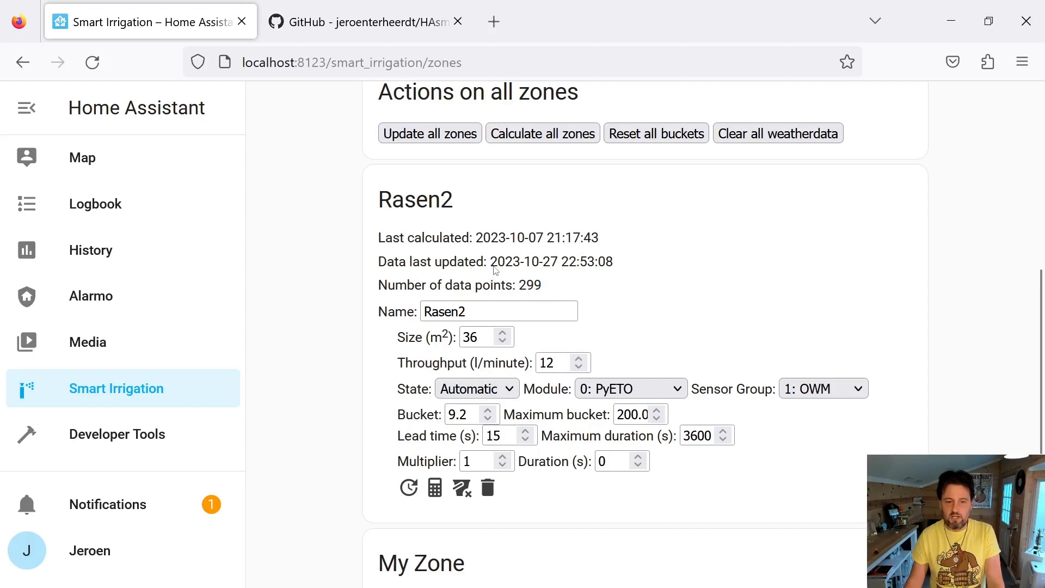
pyautogui.doubleClick(526, 288)
pyautogui.click(560, 289)
pyautogui.moveTo(470, 266); pyautogui.dragTo(623, 272)
pyautogui.click(607, 271)
pyautogui.moveTo(435, 240); pyautogui.dragTo(624, 244)
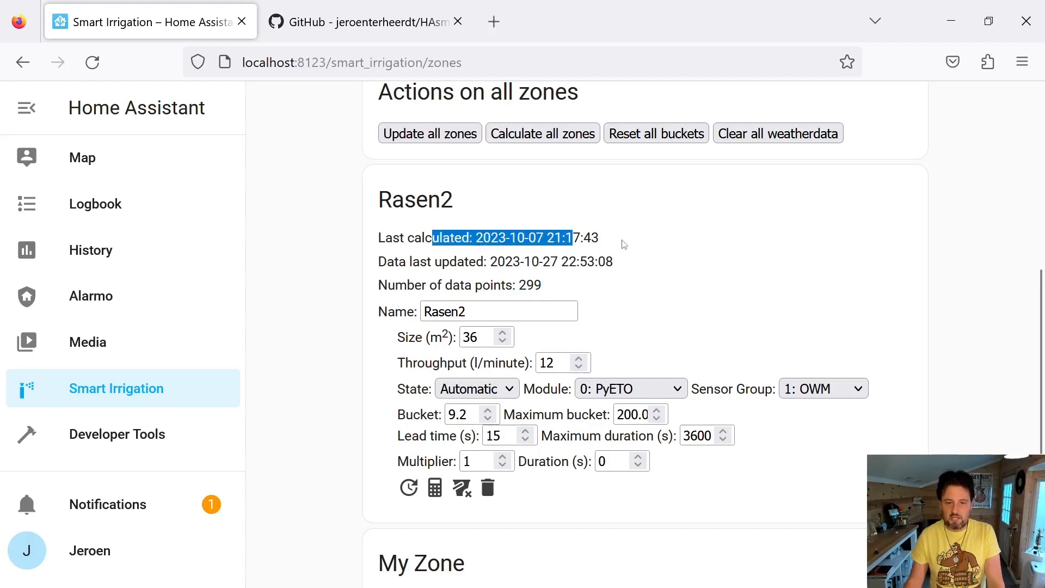
# Calculate the irrigation duration for the Rasen2 zone only
pyautogui.click(570, 294)
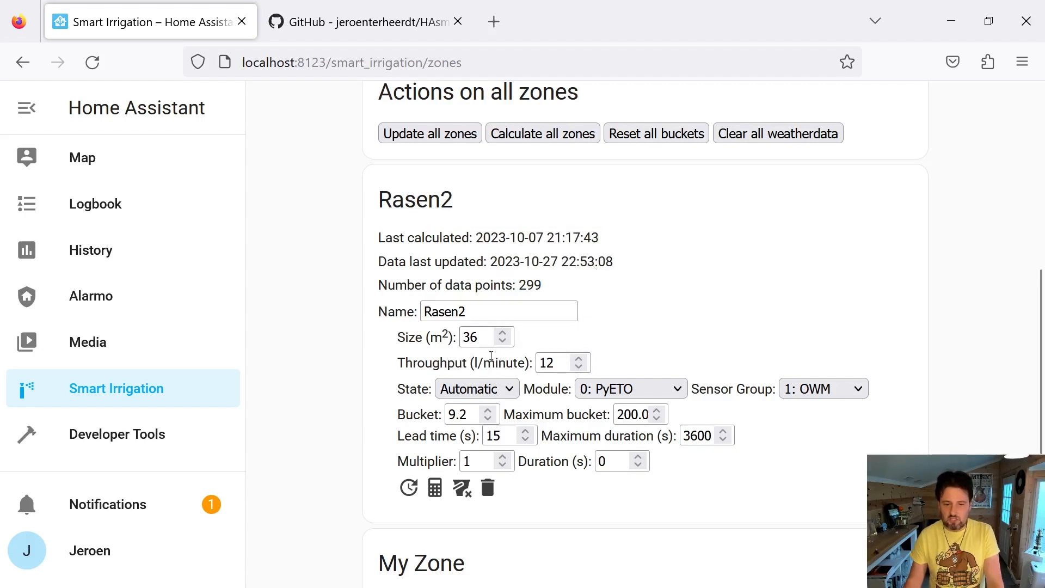
pyautogui.scroll(-2, 597, 419)
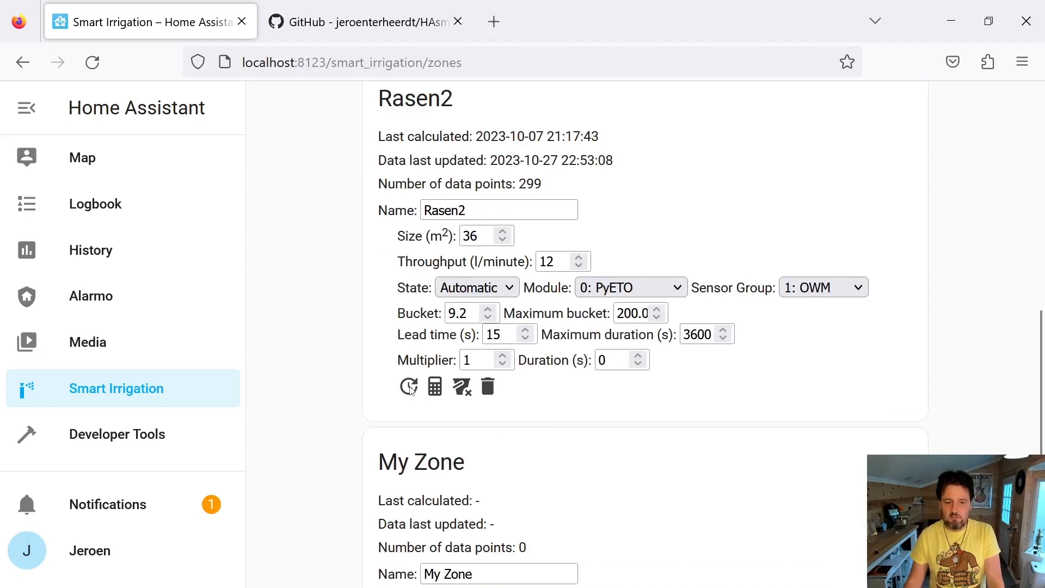
pyautogui.click(437, 392)
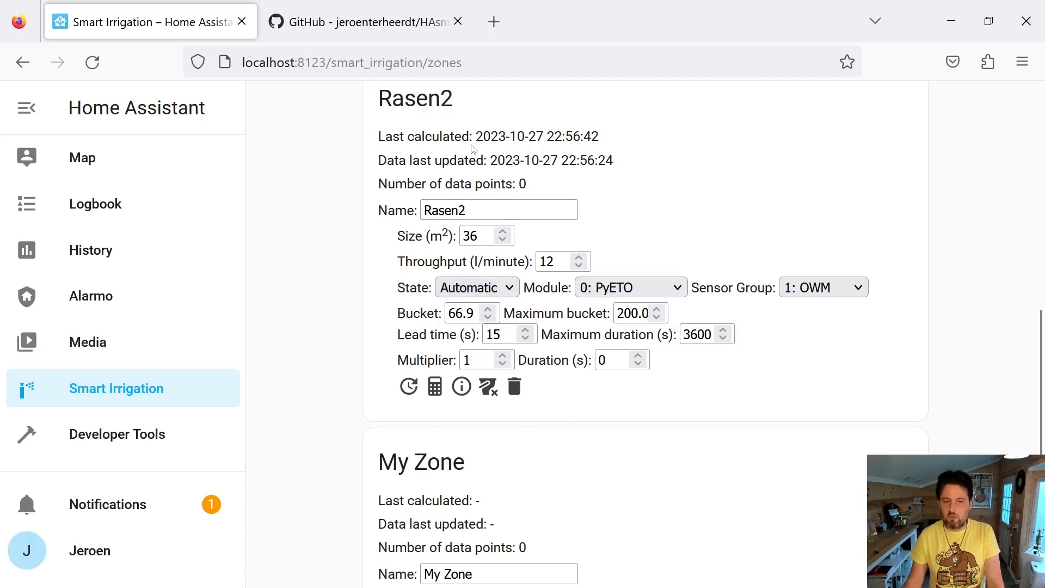
# Check the Rasen2 zone's last calculated time, number of data points and bucket value after the calculation
pyautogui.moveTo(472, 140); pyautogui.dragTo(599, 141)
pyautogui.click(552, 174)
pyautogui.moveTo(490, 188); pyautogui.dragTo(544, 192)
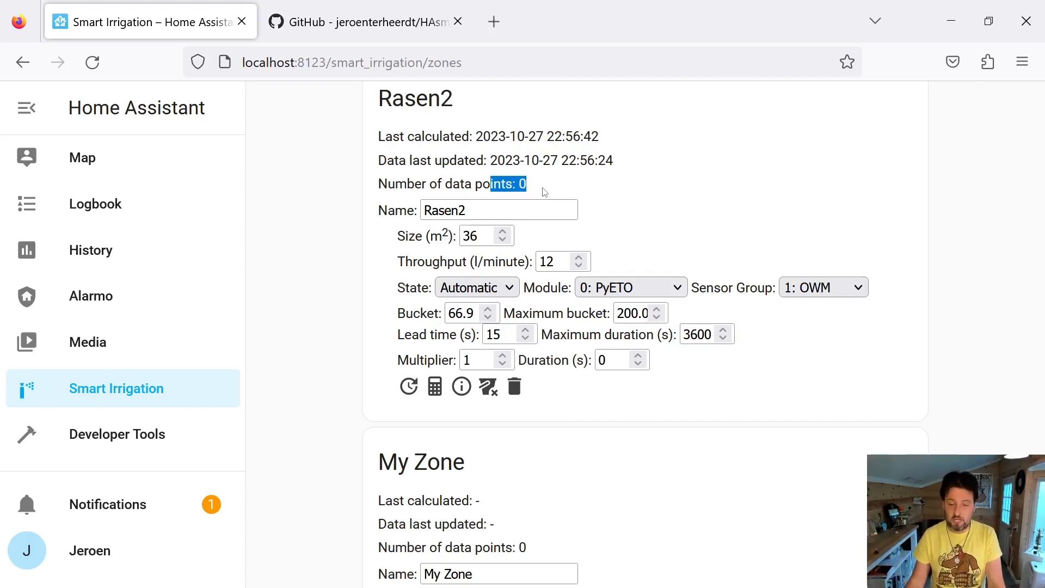
pyautogui.click(545, 192)
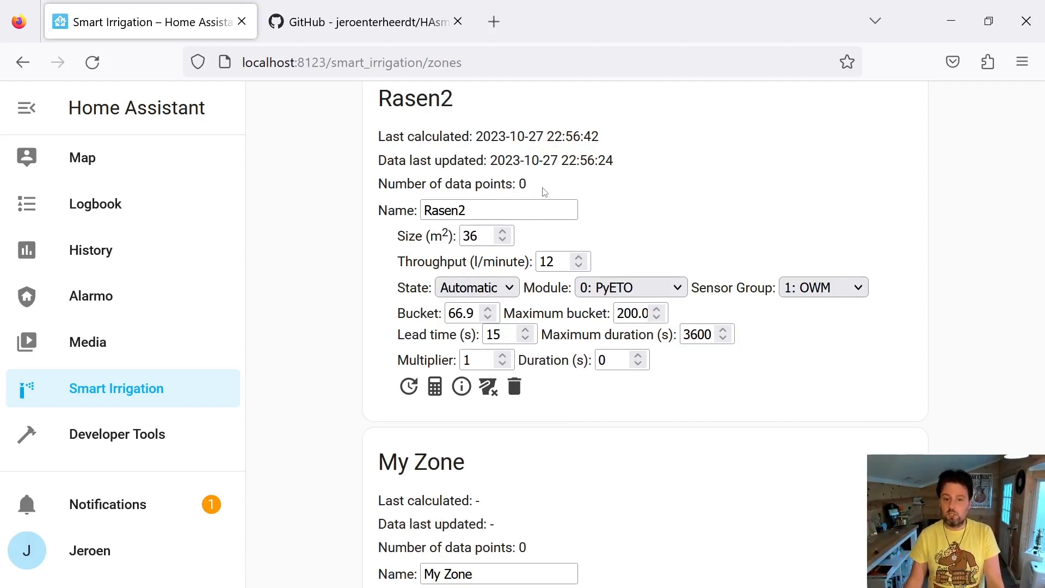
pyautogui.doubleClick(455, 318)
pyautogui.click(400, 351)
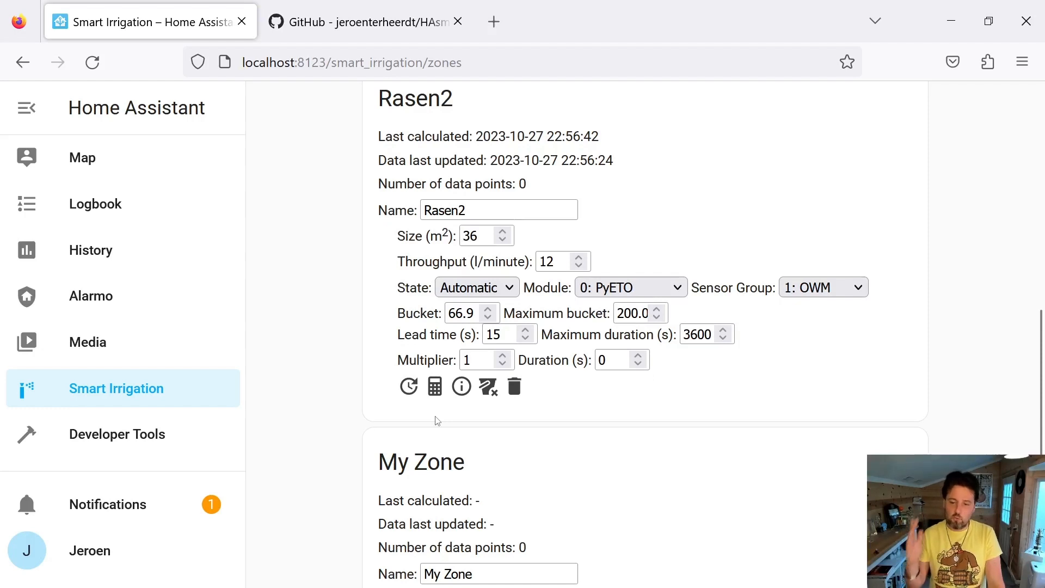
# Show the explanation of the Rasen2 calculation and examine the evapotranspiration deficiency returned by the module
pyautogui.click(461, 388)
pyautogui.scroll(-2, 451, 426)
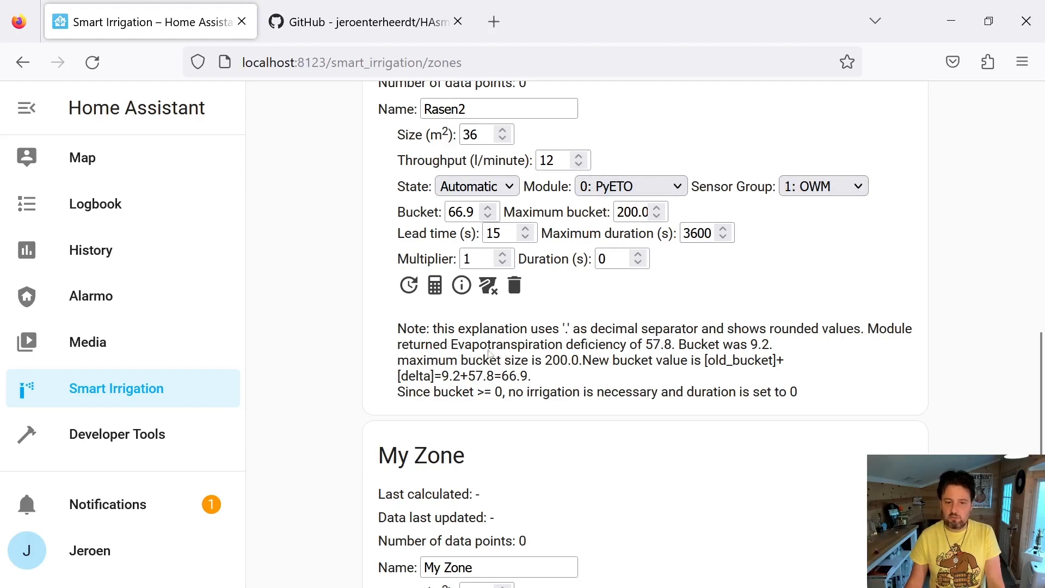
pyautogui.moveTo(652, 349); pyautogui.dragTo(670, 350)
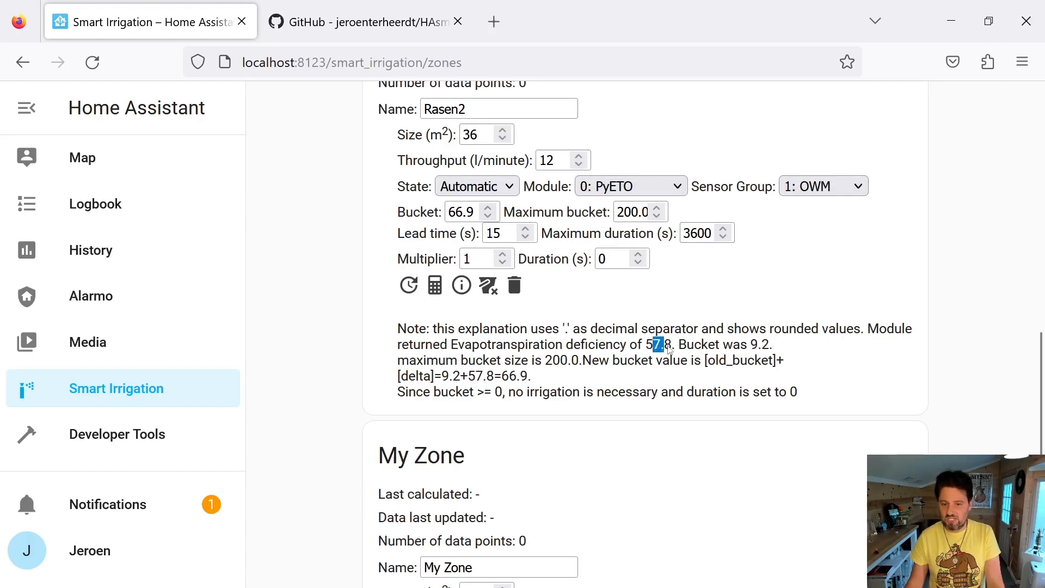
pyautogui.click(669, 349)
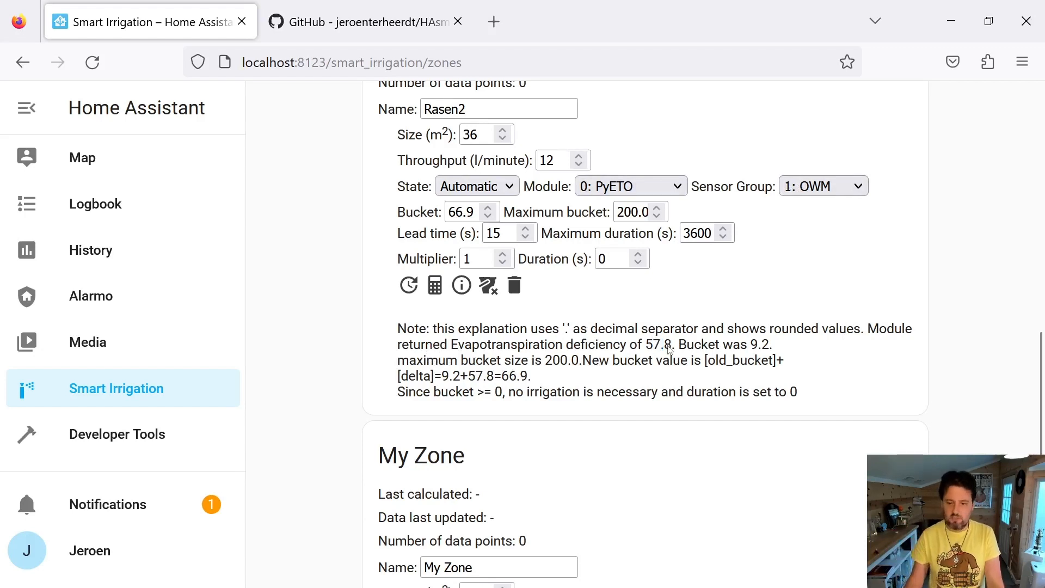
pyautogui.scroll(2, 674, 407)
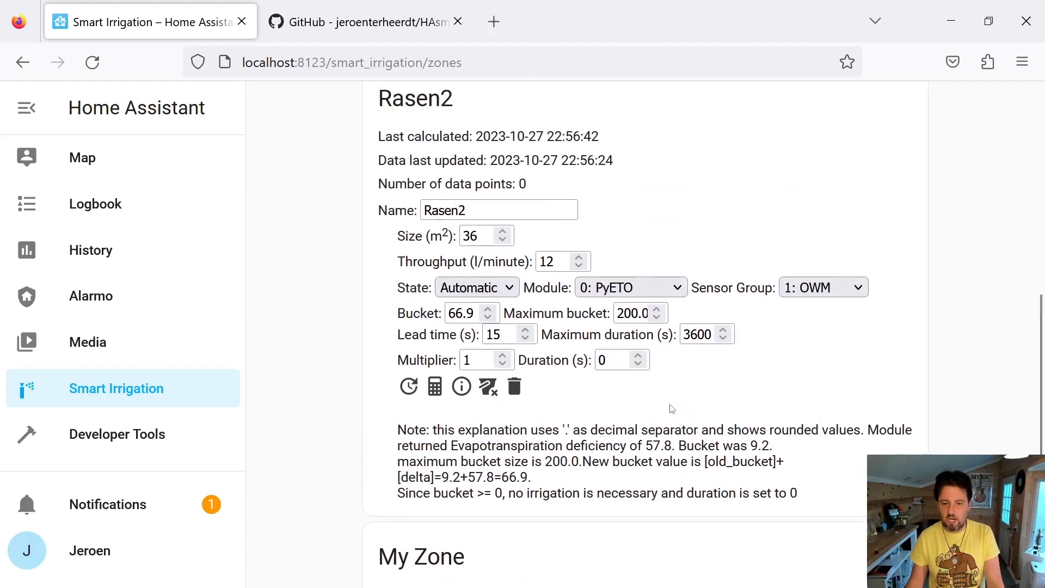
pyautogui.scroll(-2, 675, 392)
# Read in the Rasen2 explanation how the old bucket, maximum bucket size and delta determine the new bucket value
pyautogui.moveTo(679, 345); pyautogui.dragTo(781, 347)
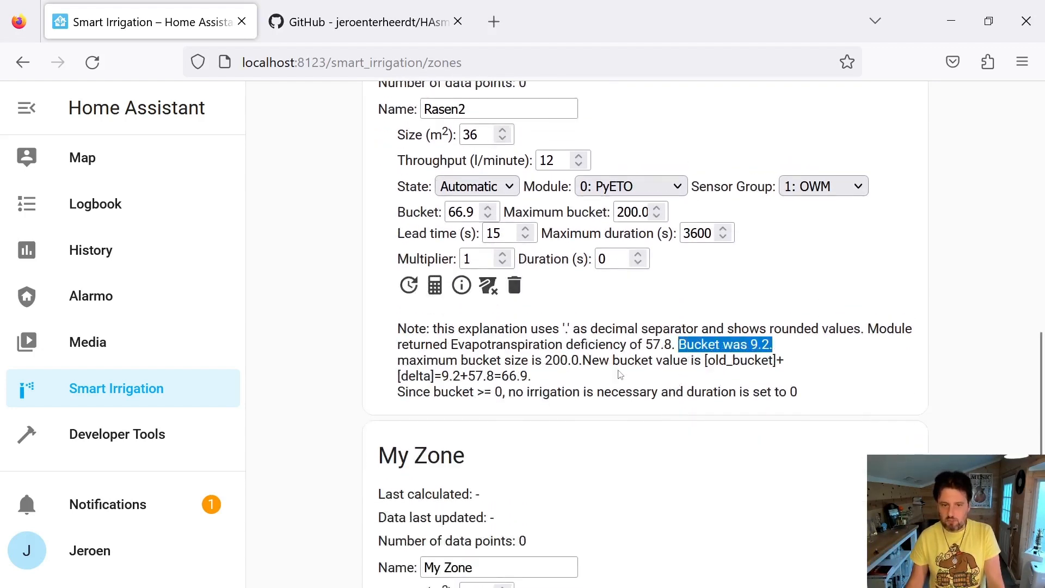
pyautogui.click(704, 360)
pyautogui.moveTo(460, 361); pyautogui.dragTo(600, 362)
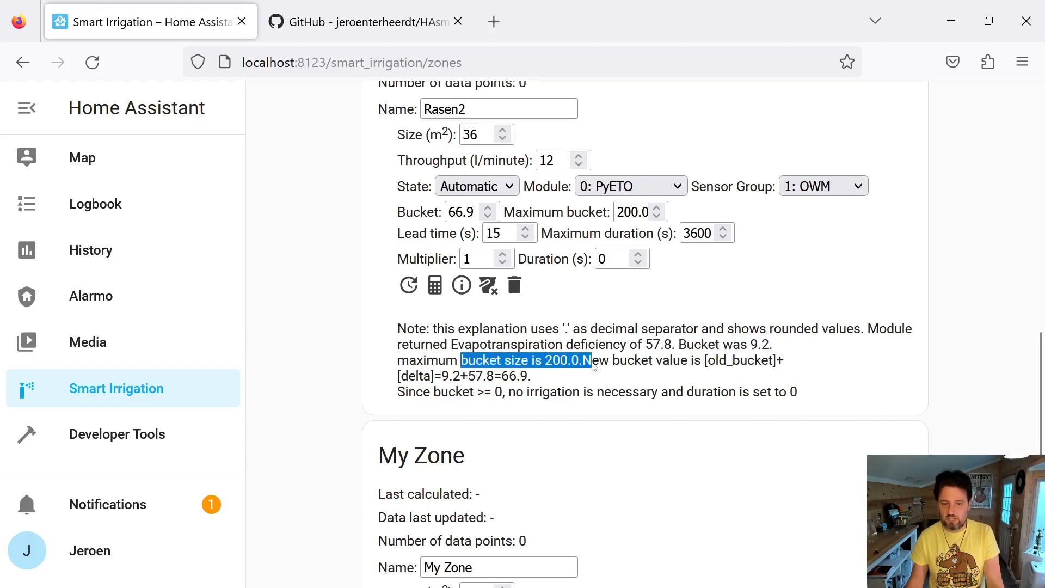
pyautogui.click(601, 362)
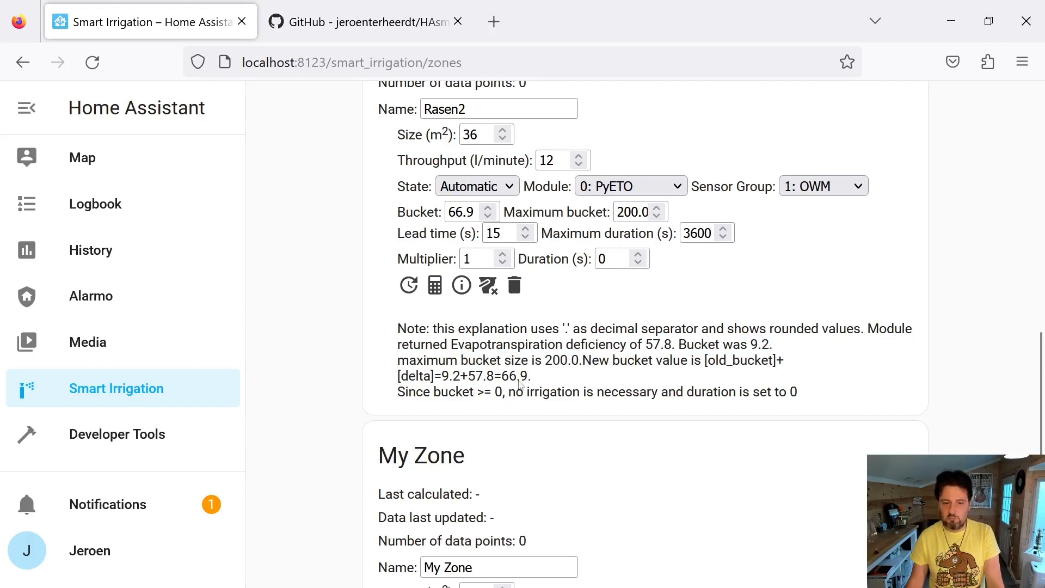
pyautogui.moveTo(462, 381); pyautogui.dragTo(493, 386)
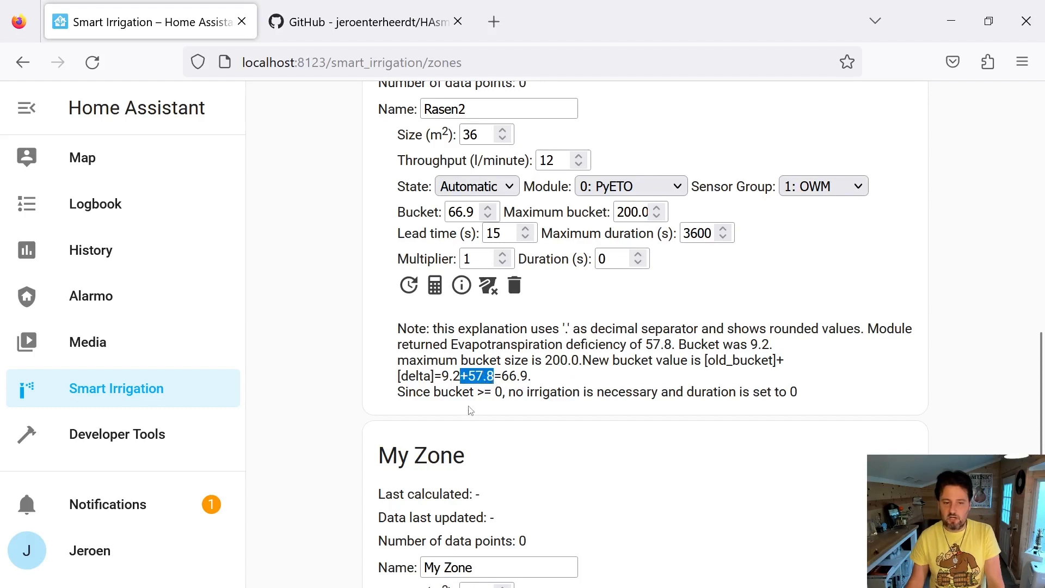
pyautogui.click(550, 385)
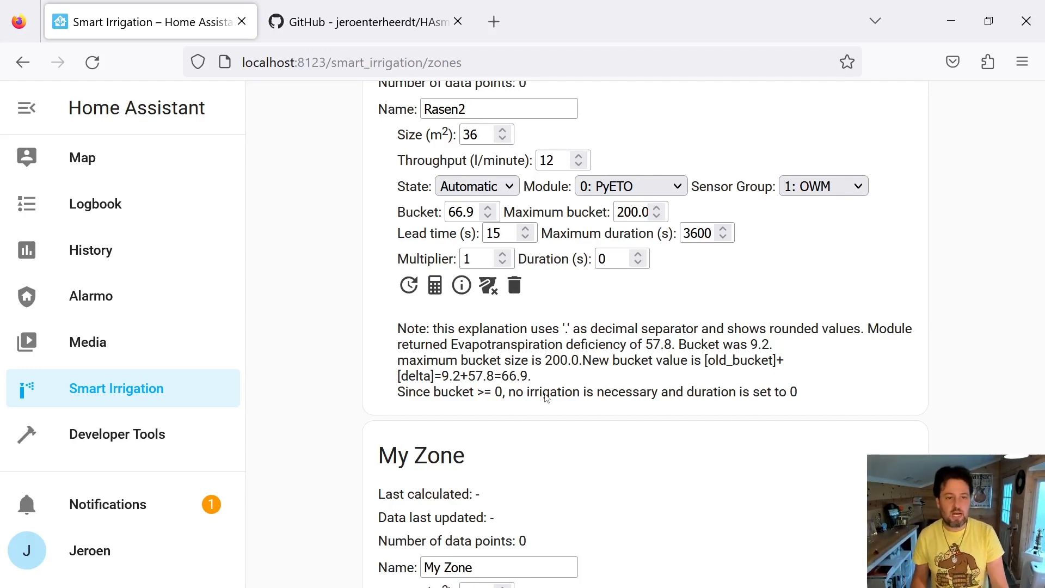
pyautogui.scroll(10, 546, 397)
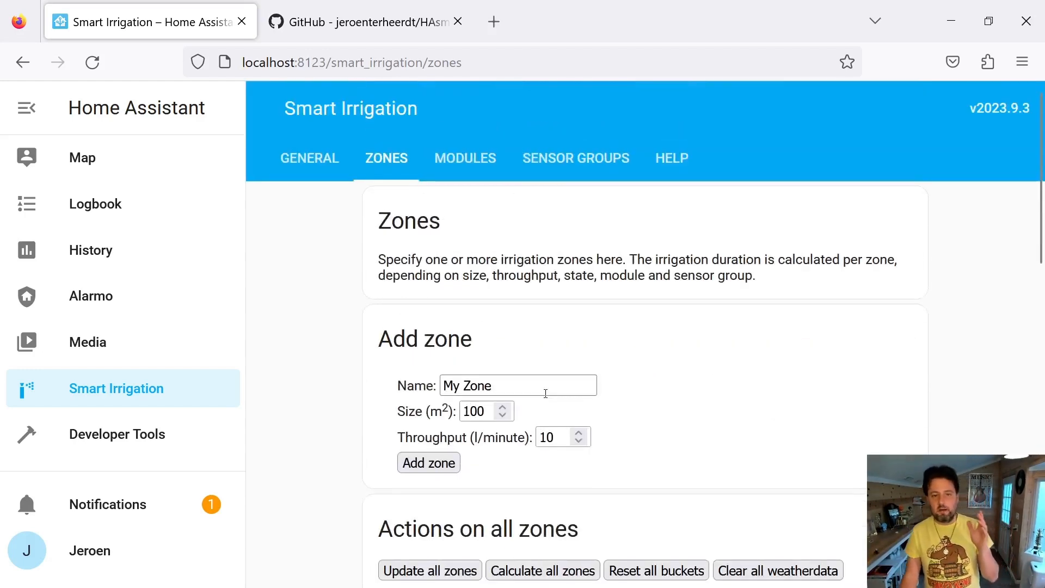